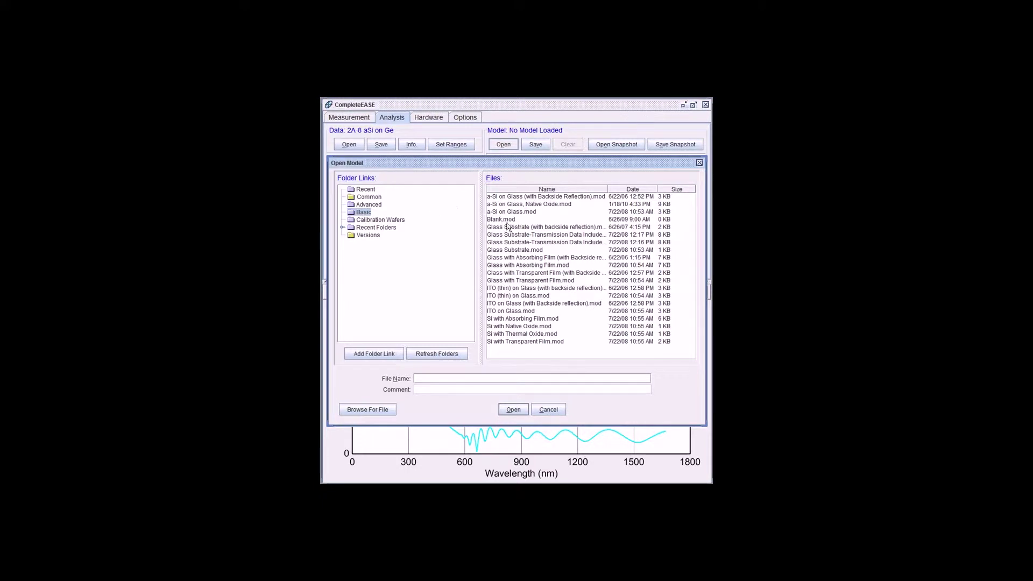
- Open the Blank.mod starting model and set its substrate to Ge.mat from the Semiconductor materials
{"action": "left_click", "coordinate": [507, 220]}
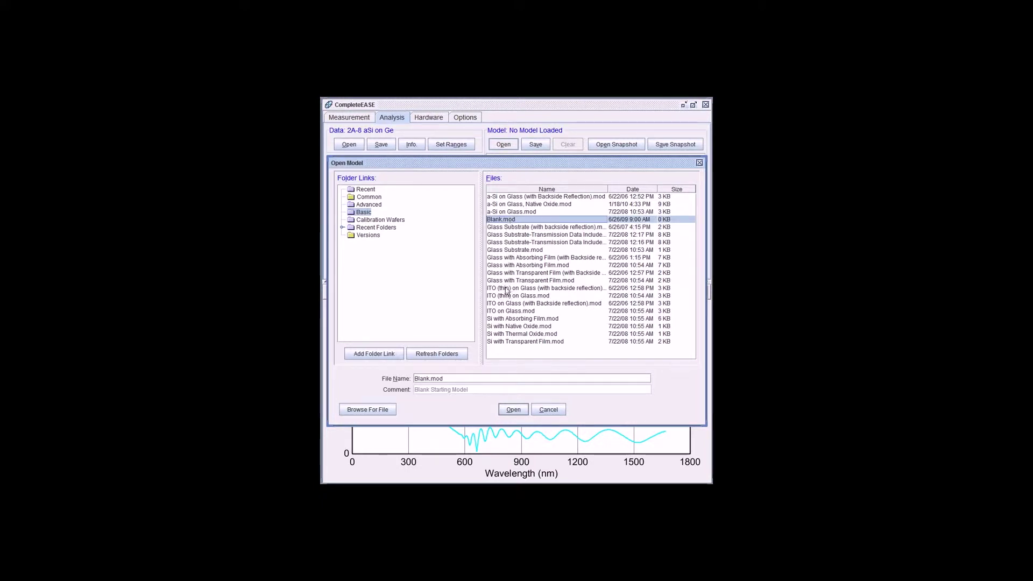
{"action": "left_click", "coordinate": [514, 412]}
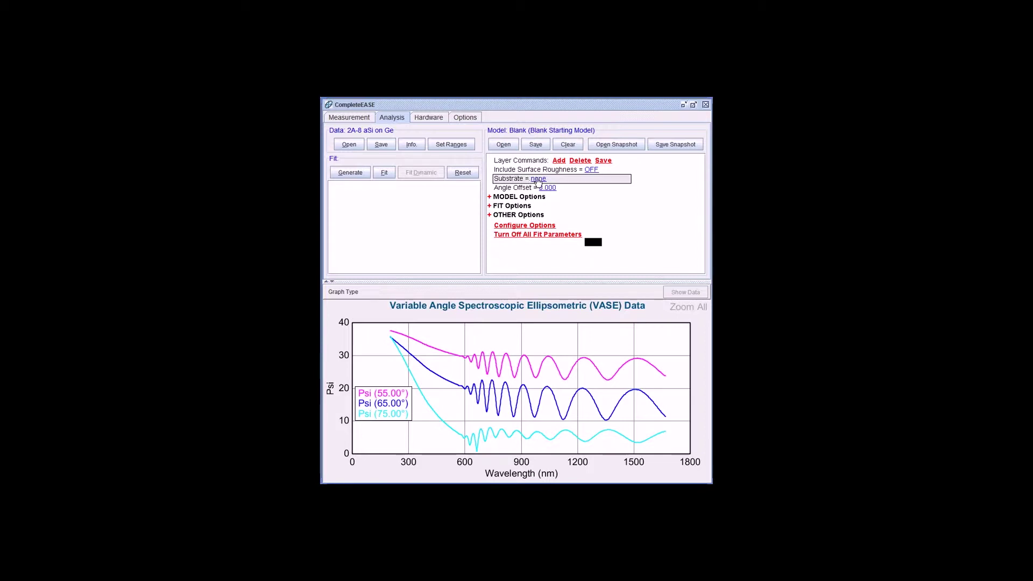
{"action": "left_click", "coordinate": [537, 179]}
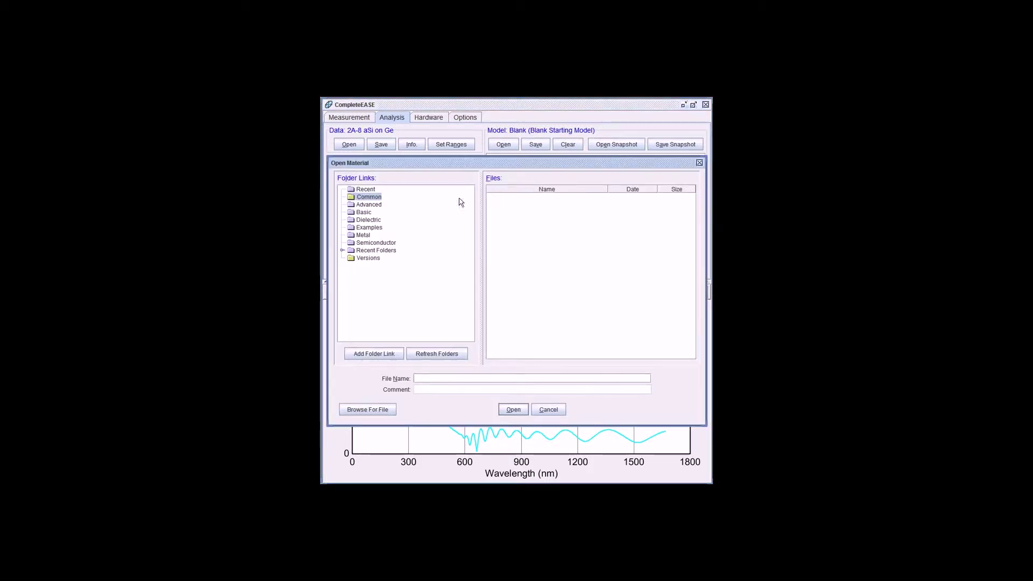
{"action": "left_click", "coordinate": [385, 243]}
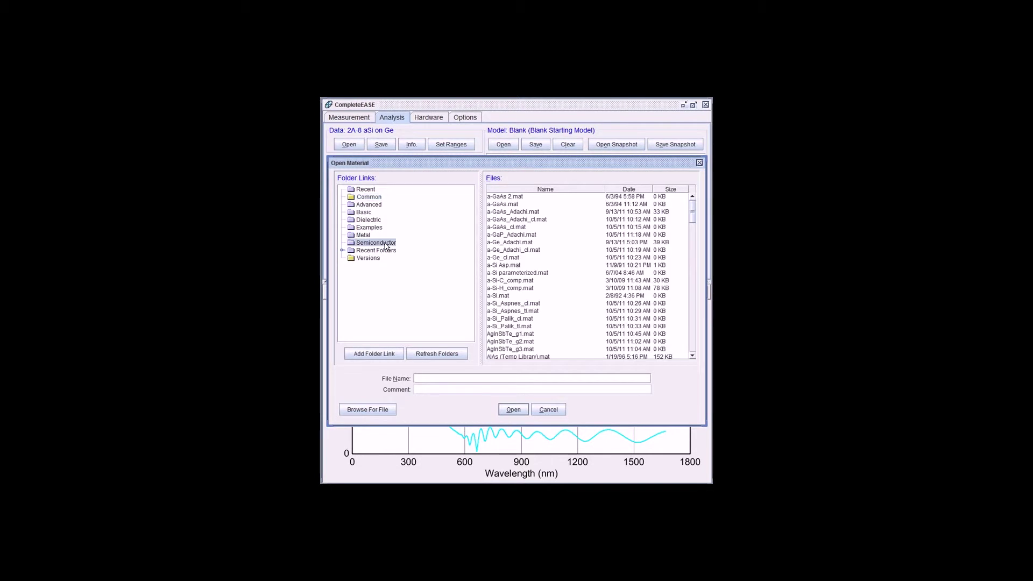
{"action": "scroll", "coordinate": [526, 254], "scroll_direction": "down", "scroll_amount": 7}
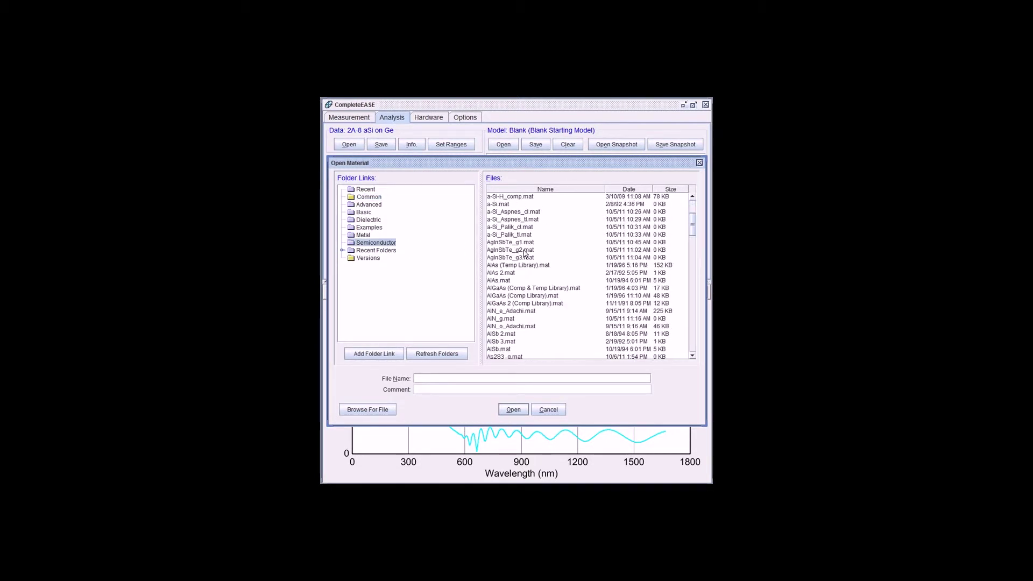
{"action": "scroll", "coordinate": [525, 254], "scroll_direction": "down", "scroll_amount": 8}
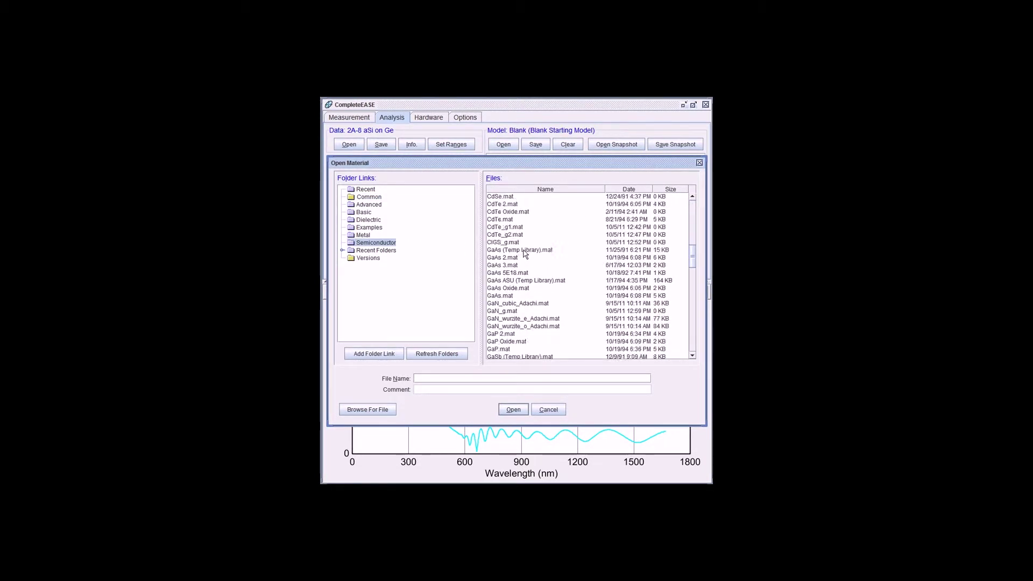
{"action": "left_click", "coordinate": [500, 235]}
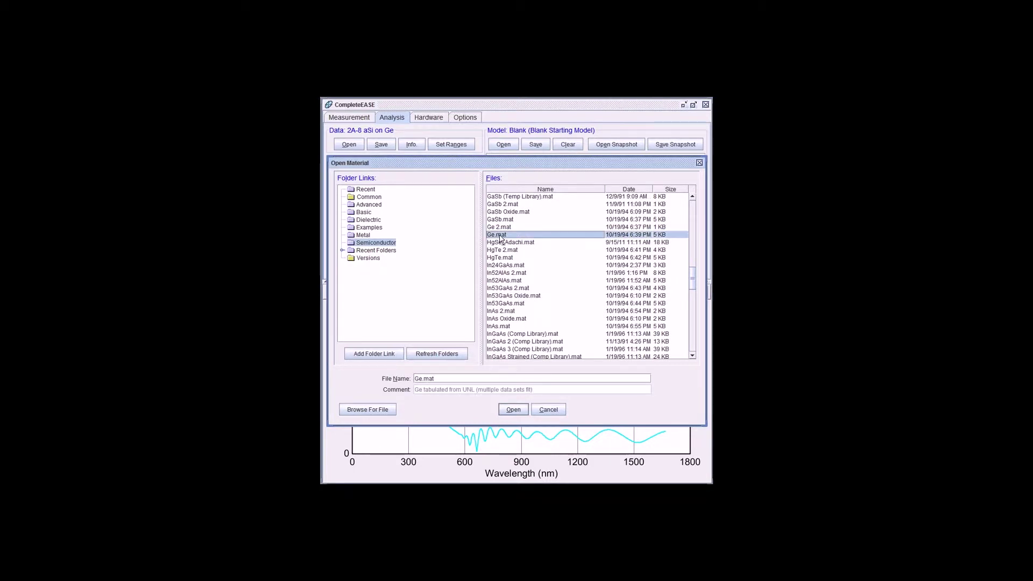
{"action": "left_click", "coordinate": [514, 410]}
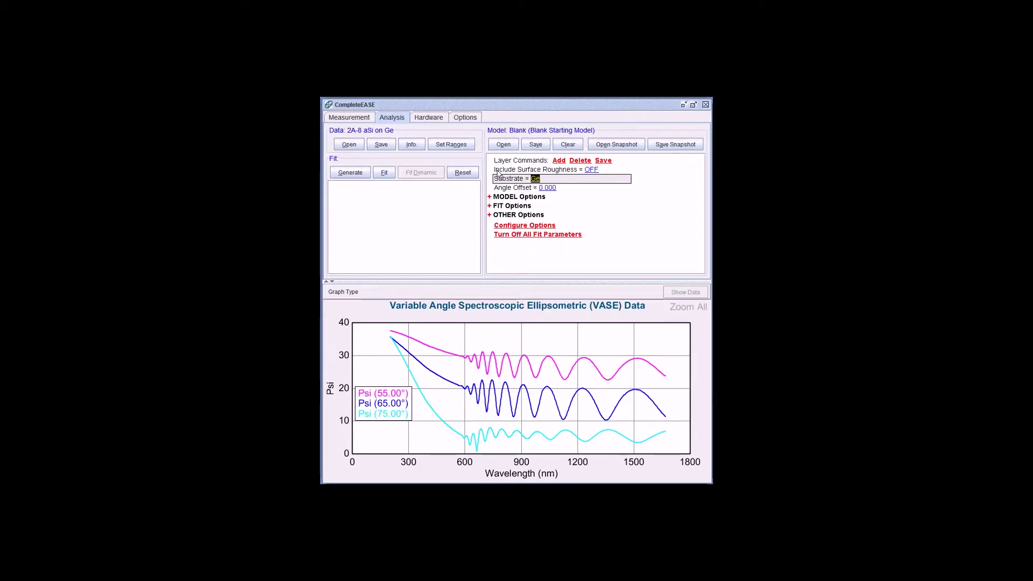
- Add a standard layer above the Ge substrate using a-Si parameterized.mat from the Semiconductor materials
{"action": "left_click", "coordinate": [558, 162]}
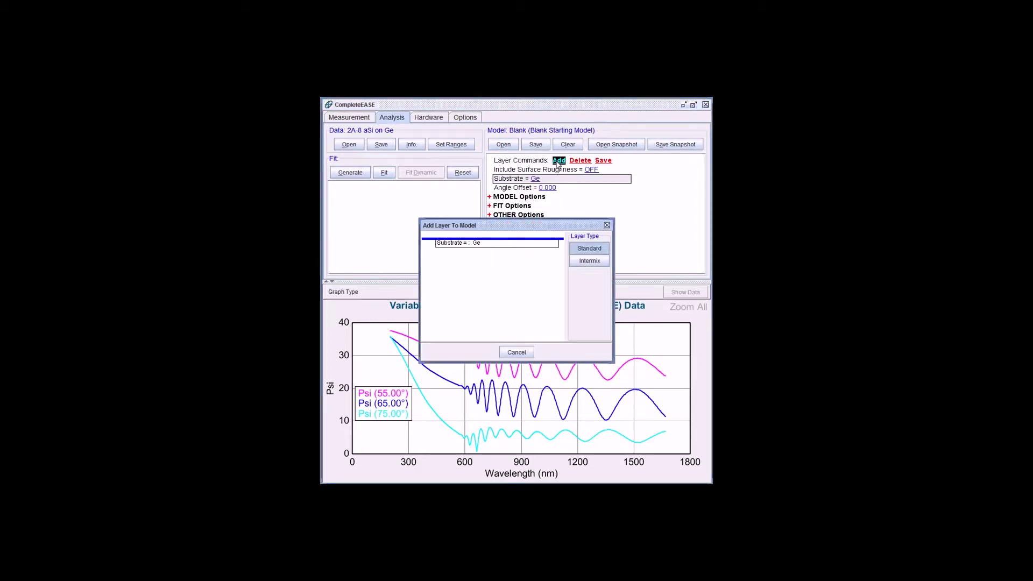
{"action": "left_click", "coordinate": [489, 239]}
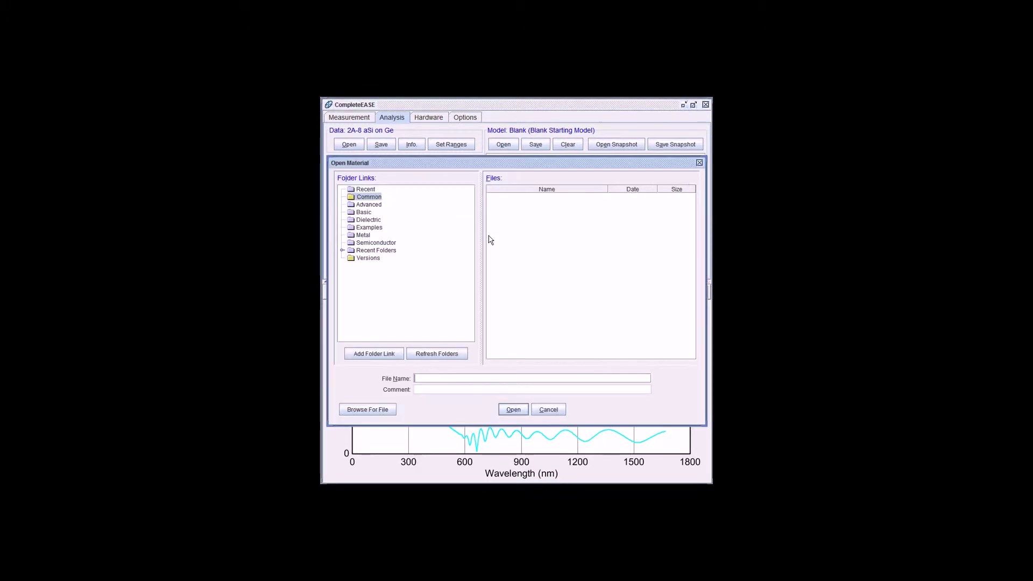
{"action": "left_click", "coordinate": [380, 245]}
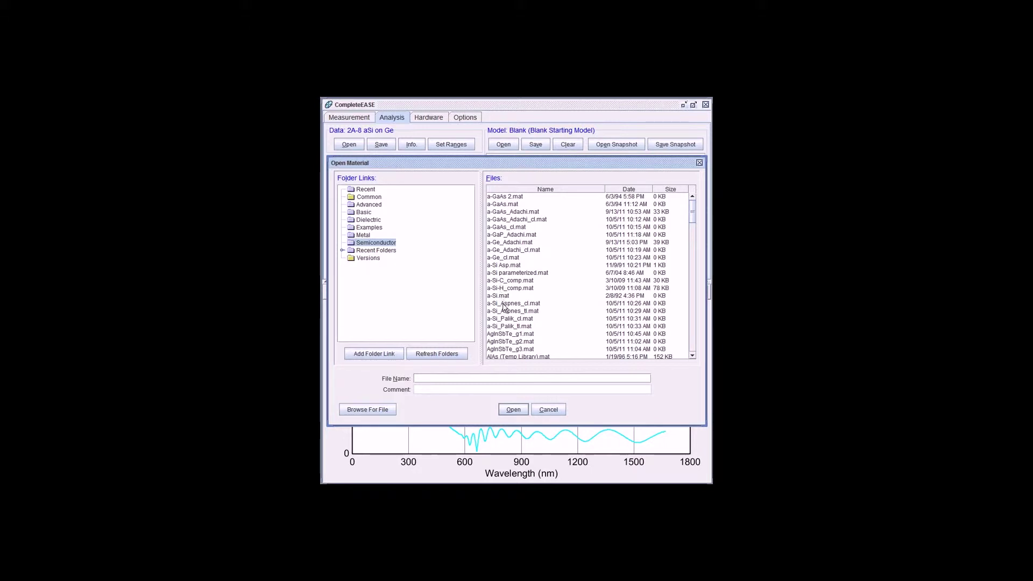
{"action": "left_click", "coordinate": [532, 274]}
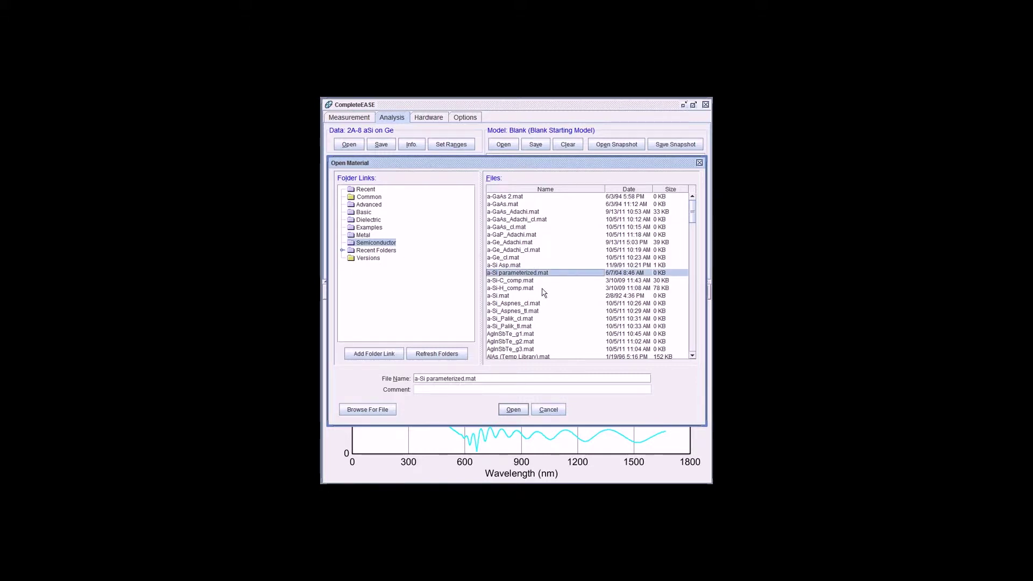
{"action": "left_click", "coordinate": [512, 409]}
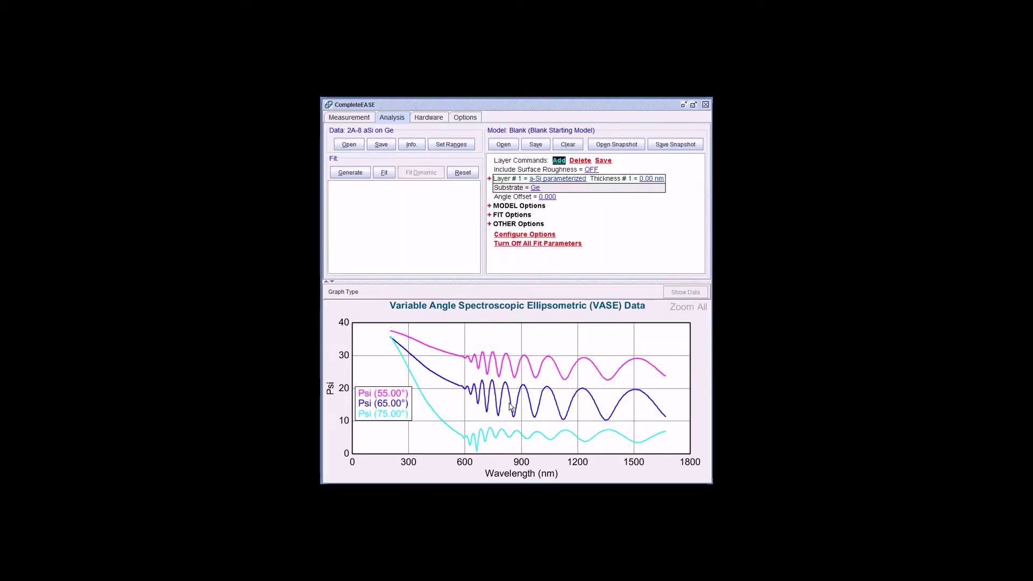
- Expand the a-Si layer's parameters, set its thickness to 100 nm and generate the model curves
{"action": "left_click", "coordinate": [489, 179]}
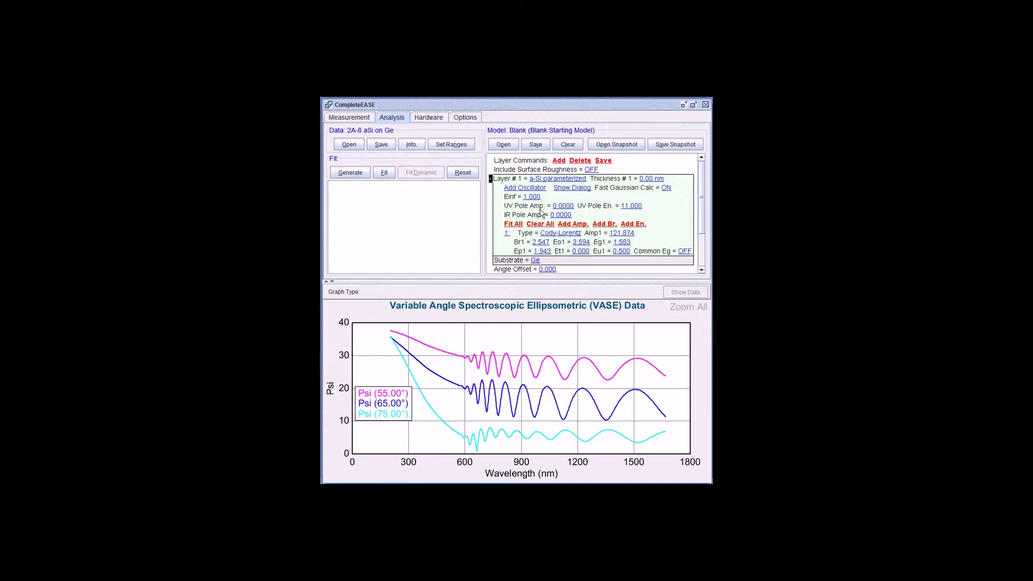
{"action": "left_click", "coordinate": [651, 179]}
{"action": "type", "text": "10"}
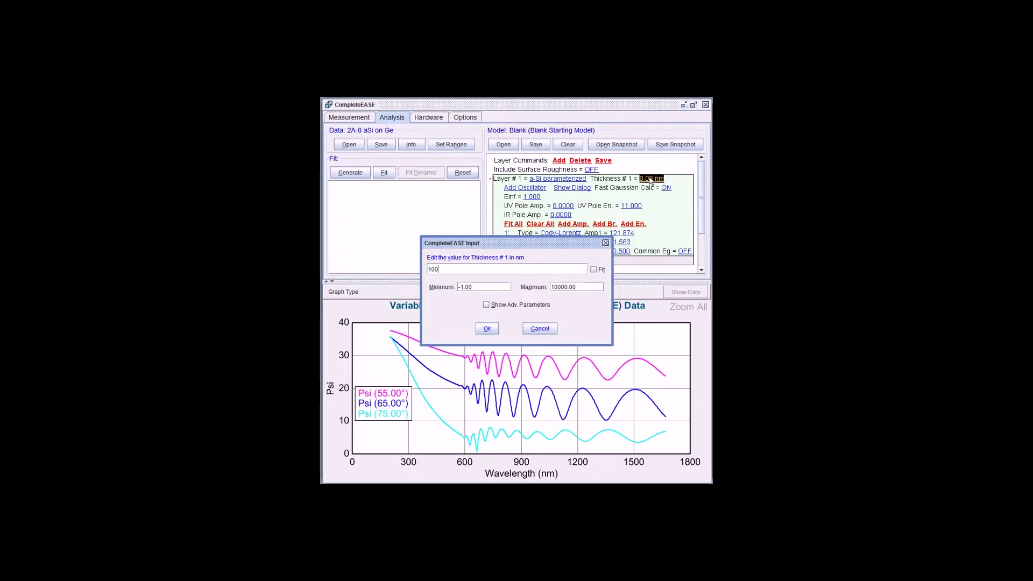
{"action": "type", "text": "0"}
{"action": "key", "text": "Return"}
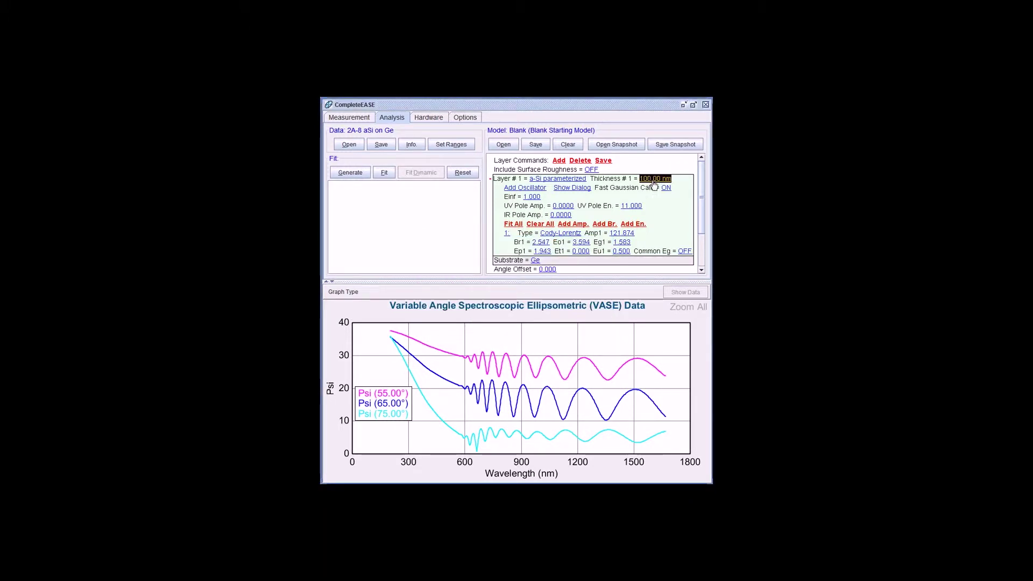
{"action": "left_click", "coordinate": [351, 173]}
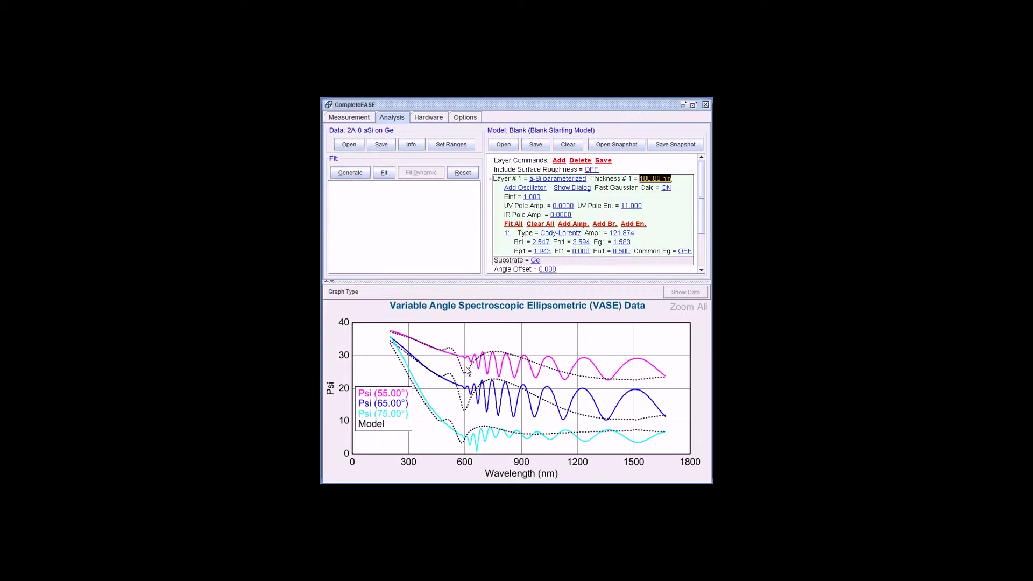
- Raise the a-Si layer's thickness in increments to 890 nm to align the model curves with the Psi data
{"action": "mouse_move", "coordinate": [465, 373]}
{"action": "scroll", "coordinate": [651, 183], "scroll_direction": "up", "scroll_amount": 4}
{"action": "scroll", "coordinate": [651, 183], "scroll_direction": "up", "scroll_amount": 11}
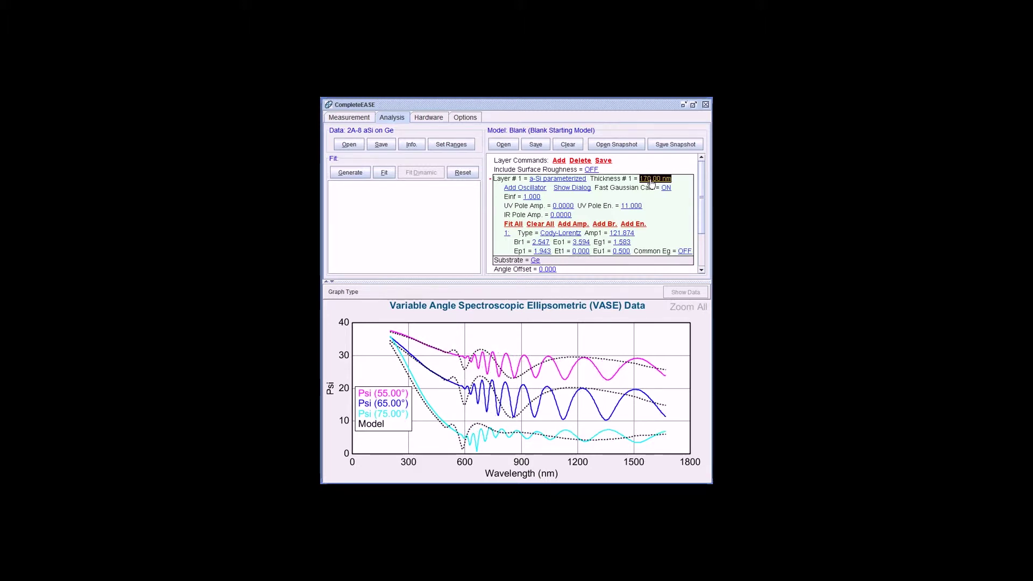
{"action": "scroll", "coordinate": [651, 183], "scroll_direction": "up", "scroll_amount": 13}
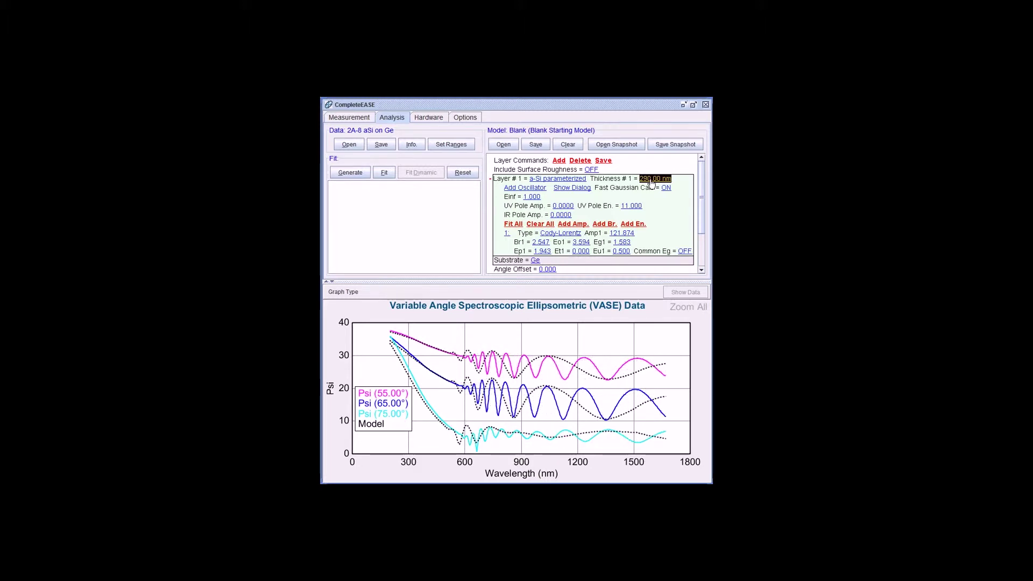
{"action": "scroll", "coordinate": [651, 183], "scroll_direction": "up", "scroll_amount": 12}
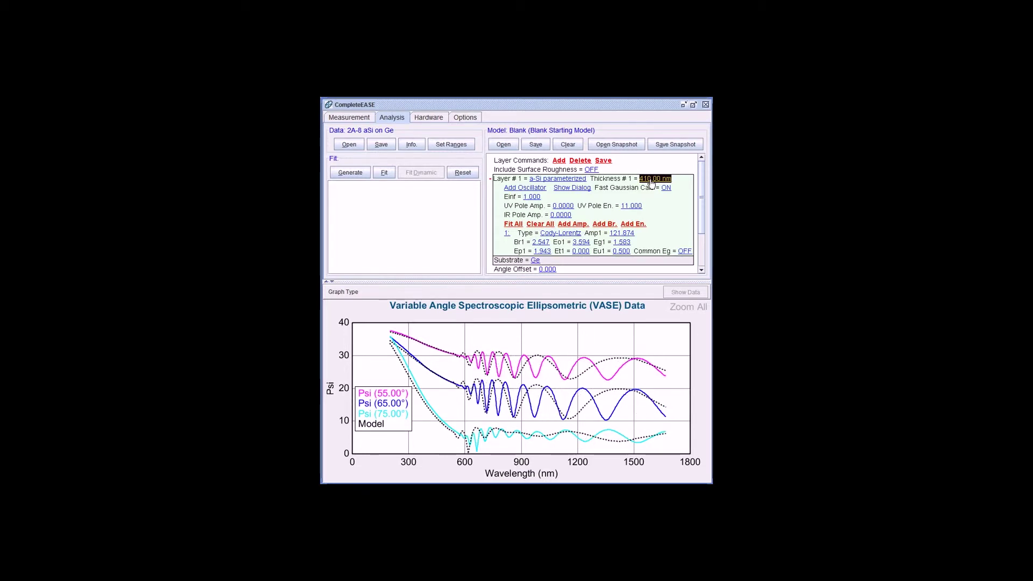
{"action": "scroll", "coordinate": [651, 183], "scroll_direction": "up", "scroll_amount": 9}
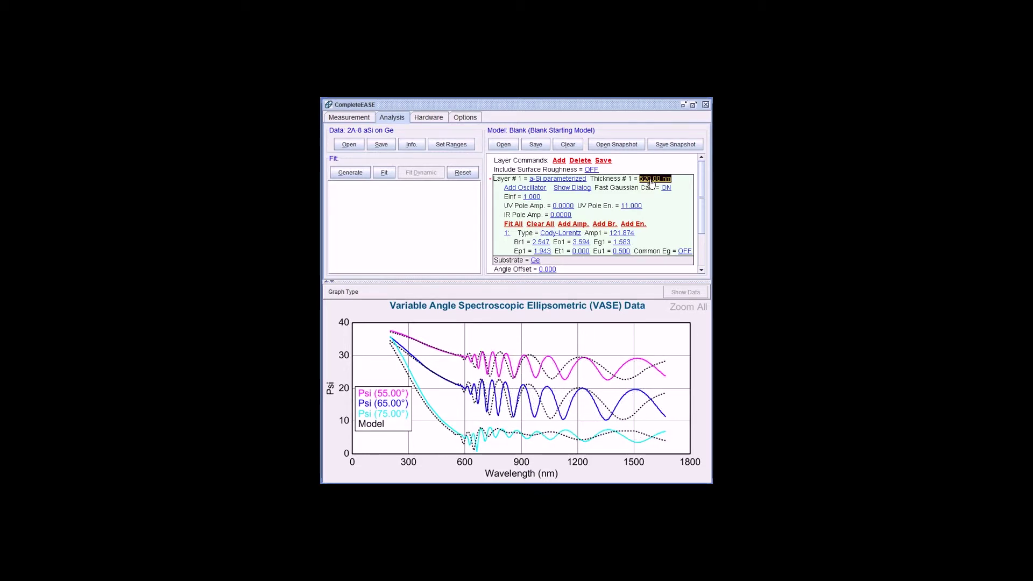
{"action": "scroll", "coordinate": [651, 183], "scroll_direction": "up", "scroll_amount": 9}
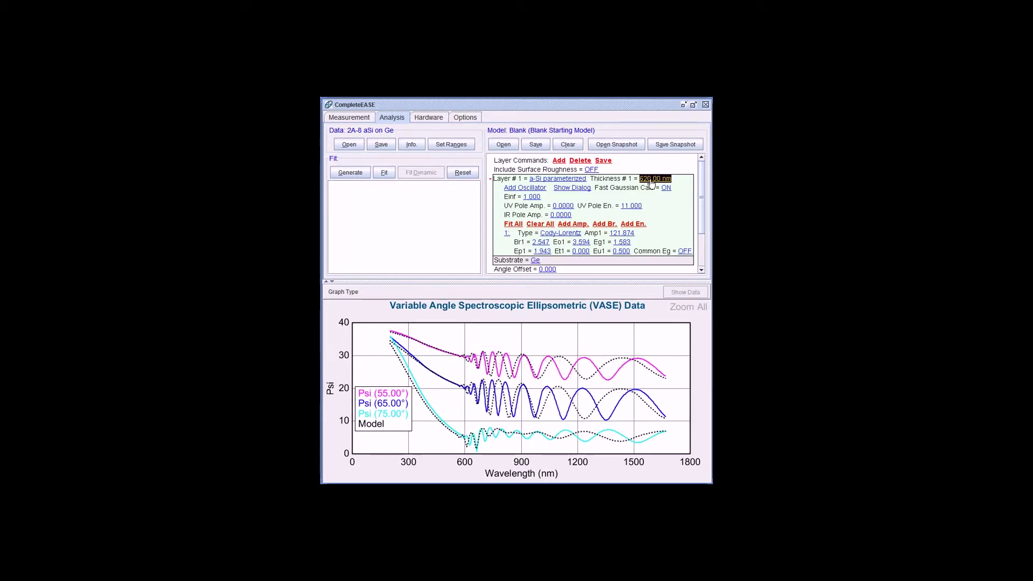
{"action": "scroll", "coordinate": [651, 183], "scroll_direction": "up", "scroll_amount": 3}
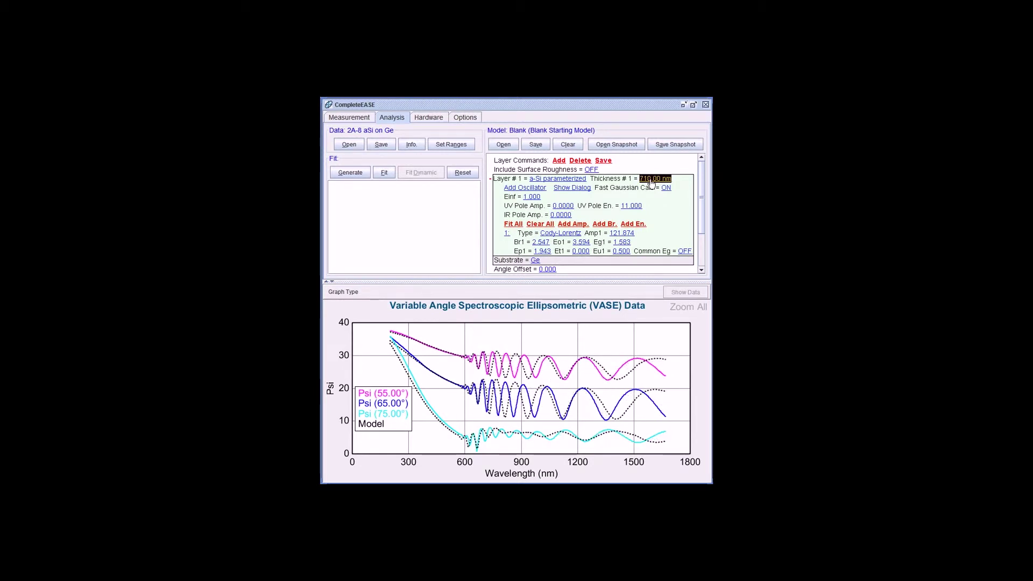
{"action": "scroll", "coordinate": [651, 183], "scroll_direction": "up", "scroll_amount": 11}
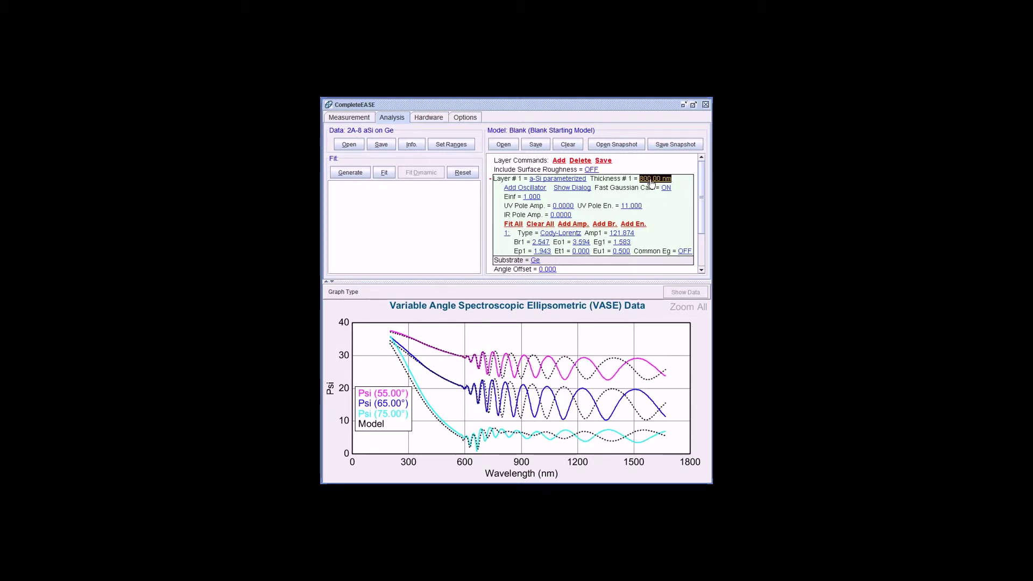
{"action": "scroll", "coordinate": [651, 183], "scroll_direction": "up", "scroll_amount": 9}
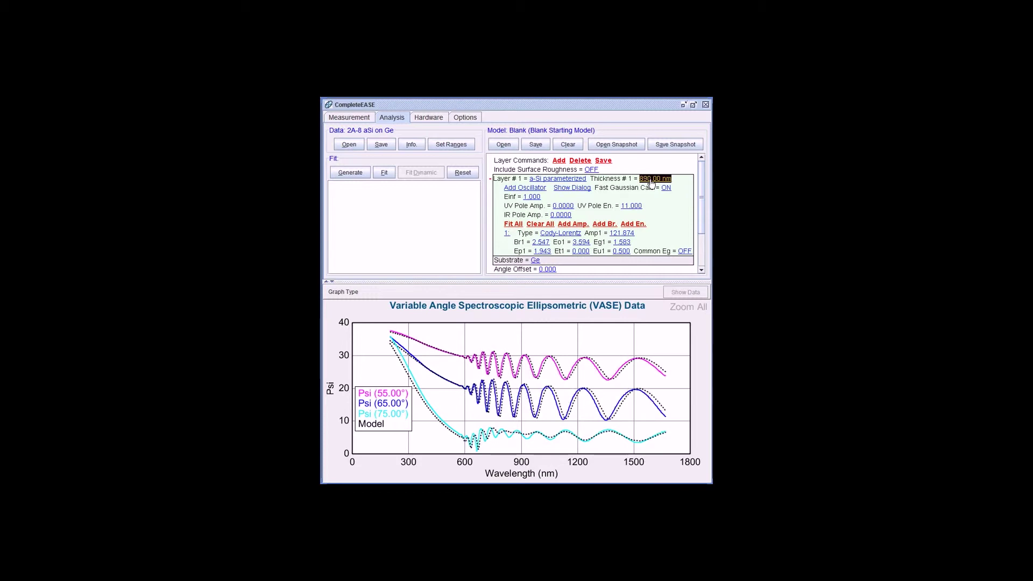
{"action": "scroll", "coordinate": [652, 183], "scroll_direction": "down", "scroll_amount": 2}
- Make the a-Si thickness and all Cody-Lorentz oscillator parameters fit parameters, and run the fit
{"action": "left_click", "coordinate": [649, 181]}
{"action": "left_click", "coordinate": [622, 233]}
{"action": "left_click", "coordinate": [544, 242]}
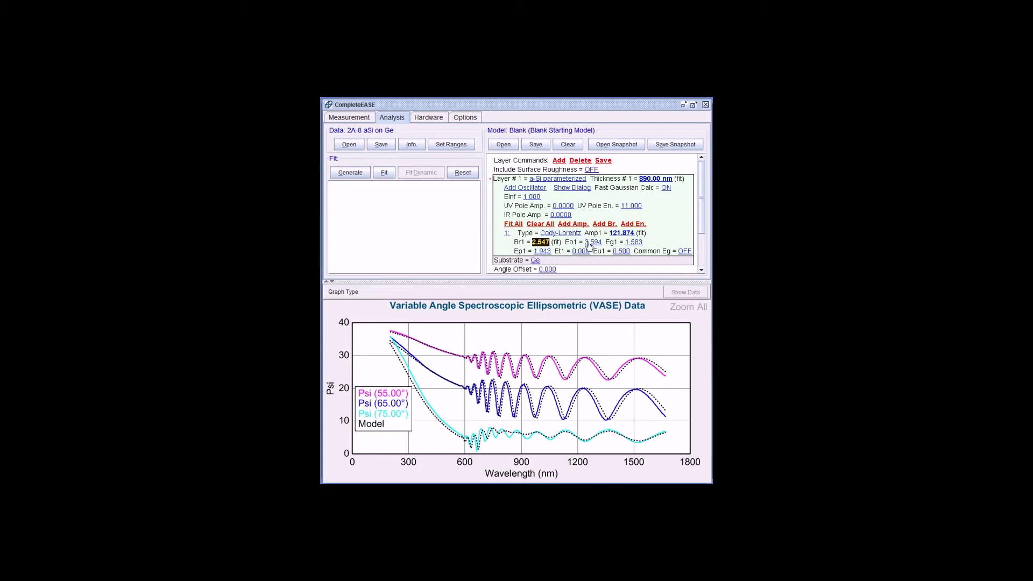
{"action": "left_click", "coordinate": [514, 224]}
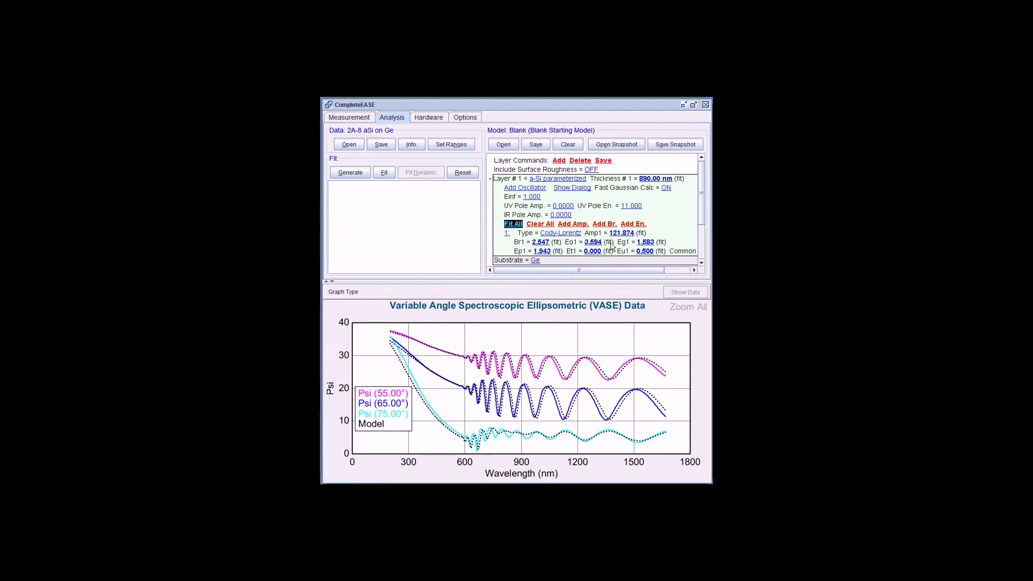
{"action": "left_click", "coordinate": [381, 174]}
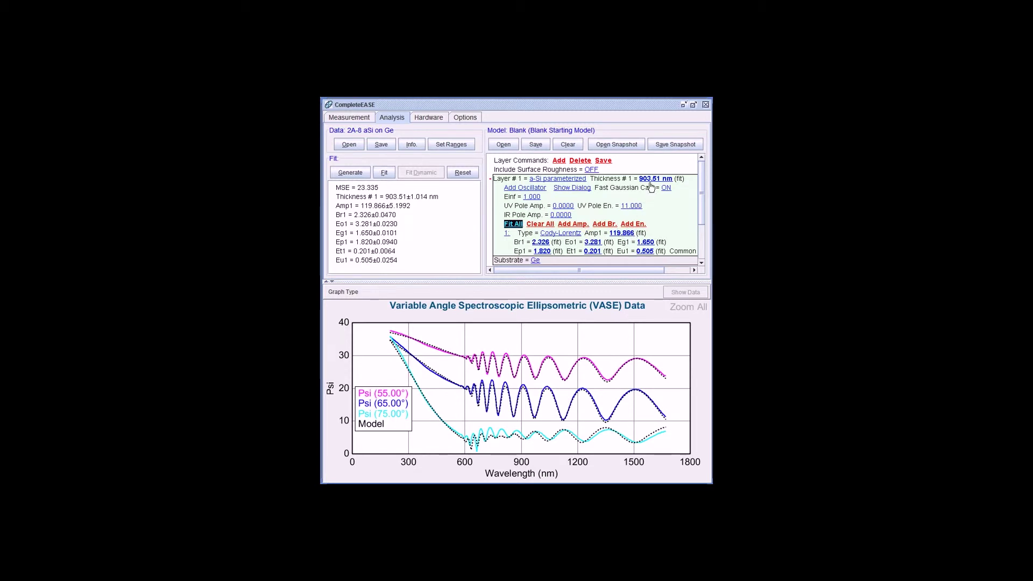
- Add an NTVE_JAW.MAT native oxide layer above the a-Si layer and refit the model with the oxide thickness as a fit parameter
{"action": "mouse_move", "coordinate": [507, 339]}
{"action": "left_click", "coordinate": [558, 161]}
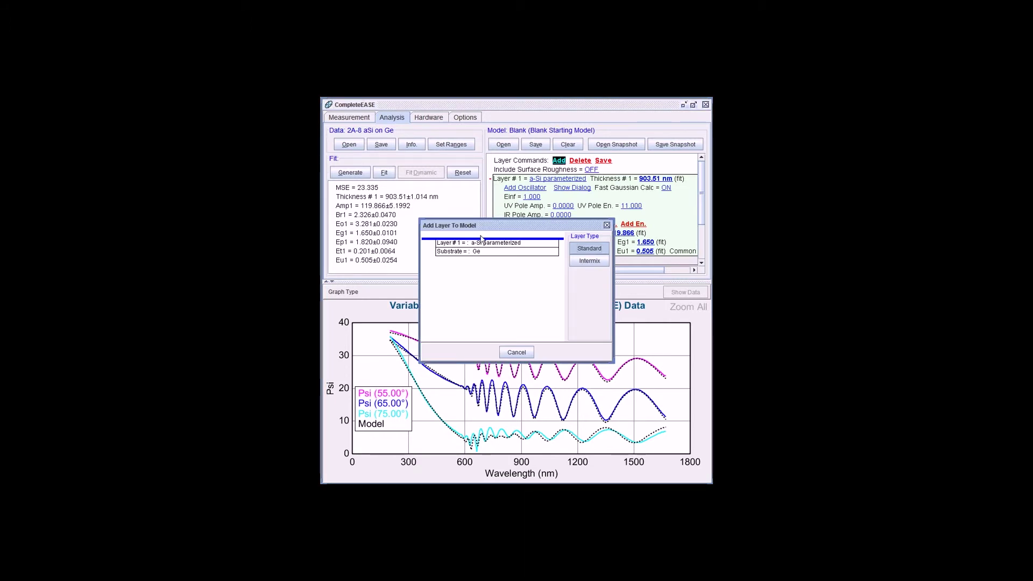
{"action": "left_click", "coordinate": [481, 239]}
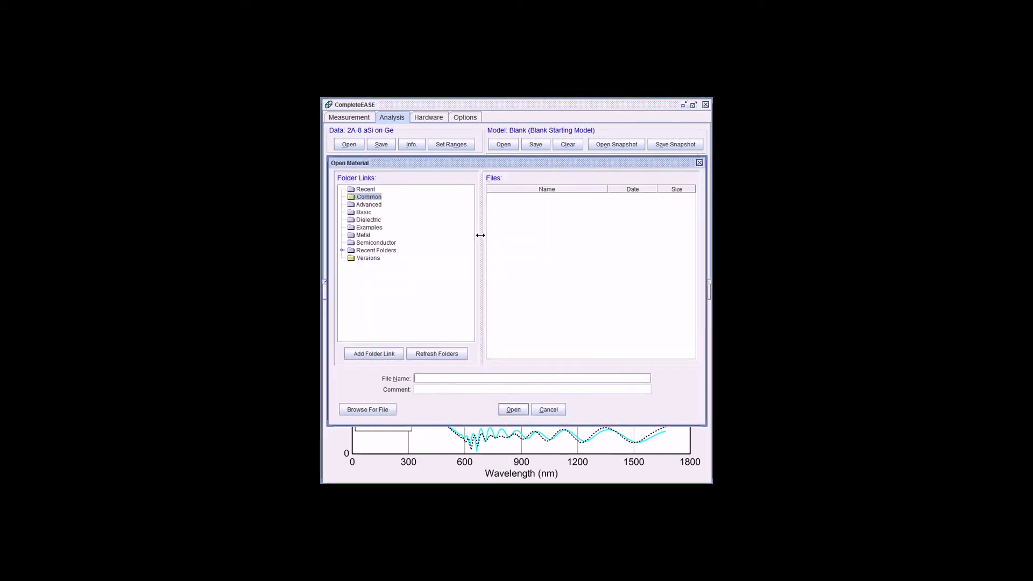
{"action": "left_click", "coordinate": [384, 245]}
{"action": "left_click_drag", "start_coordinate": [694, 215], "coordinate": [694, 308]}
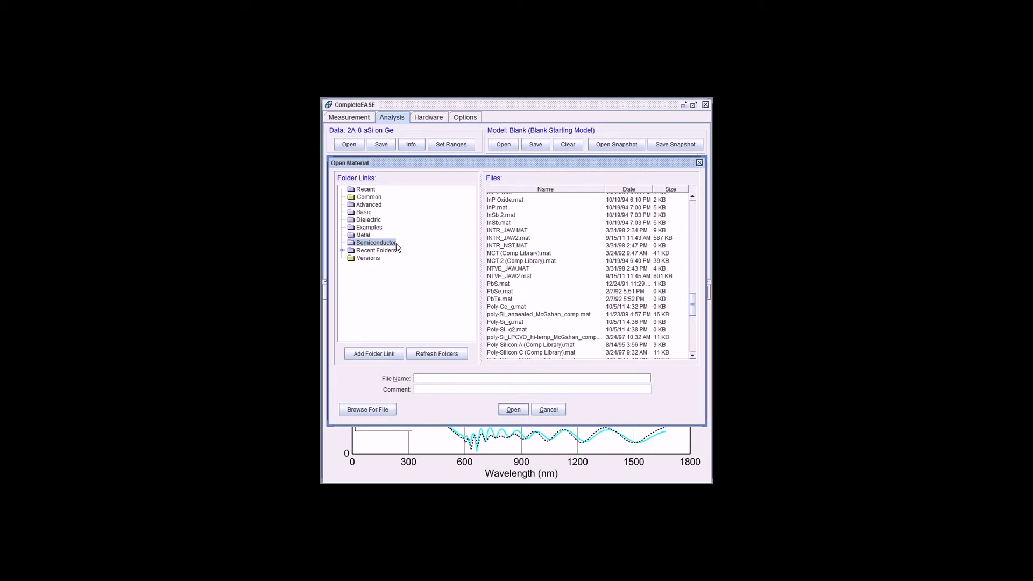
{"action": "left_click", "coordinate": [527, 269]}
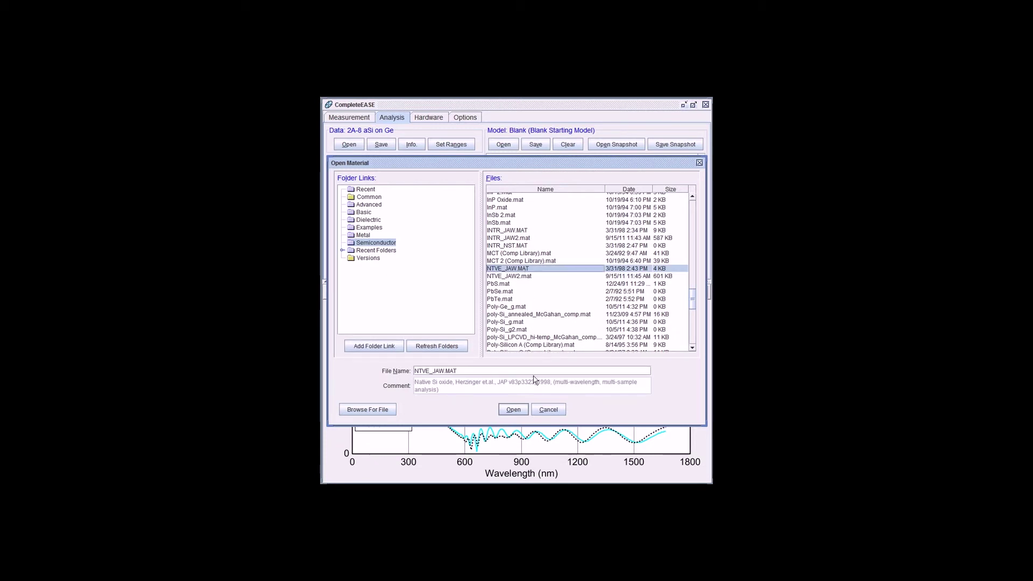
{"action": "left_click", "coordinate": [520, 410]}
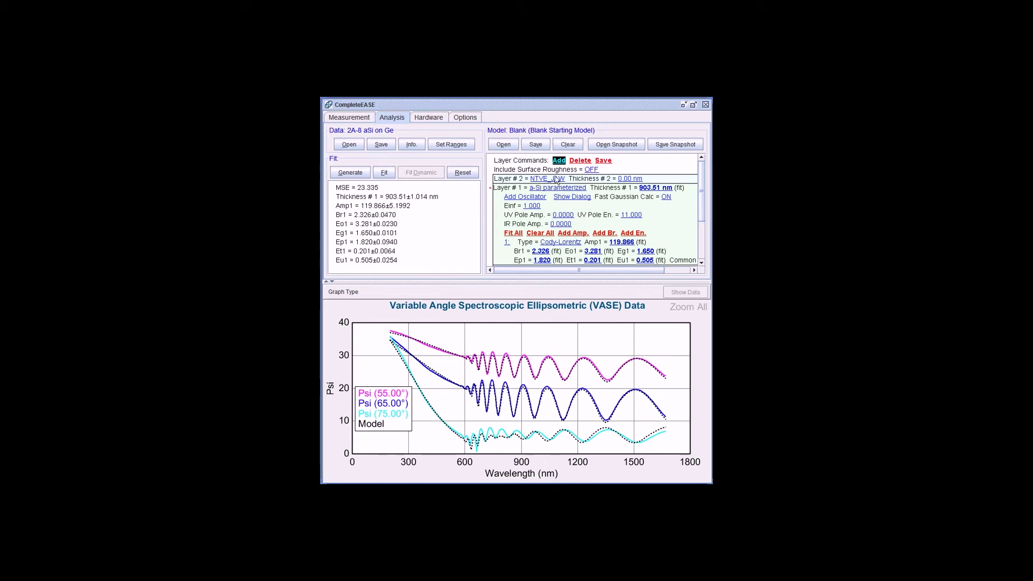
{"action": "left_click", "coordinate": [632, 181]}
{"action": "left_click", "coordinate": [384, 173]}
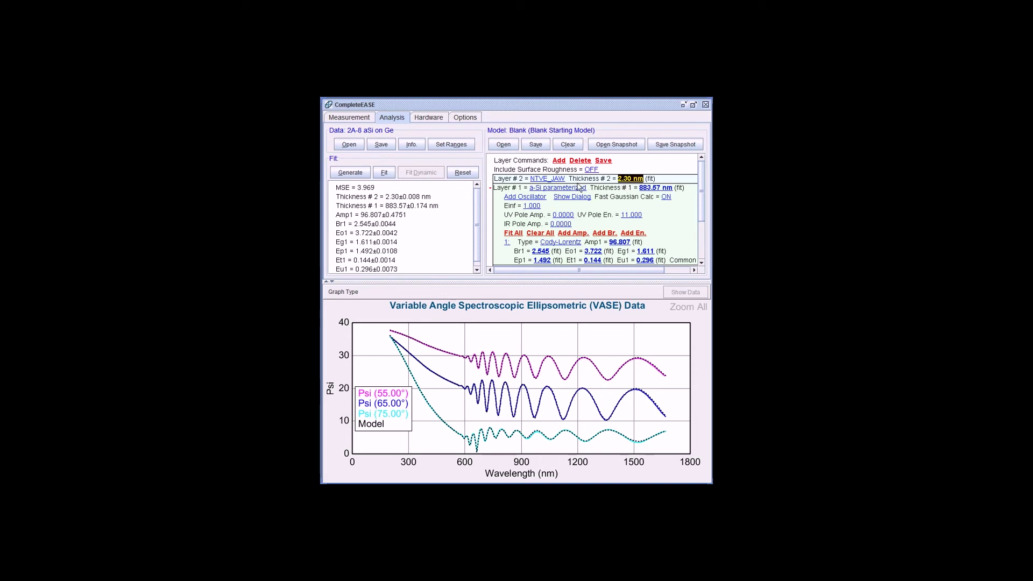
- Graph the optical constants of the a-Si parameterized layer and review the fit results
{"action": "left_click", "coordinate": [559, 189]}
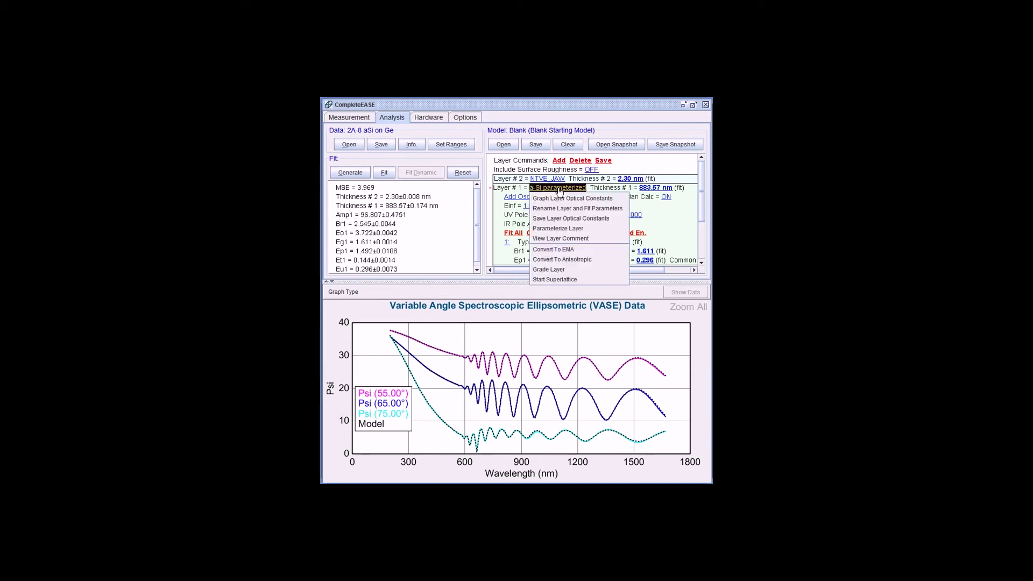
{"action": "left_click", "coordinate": [553, 199]}
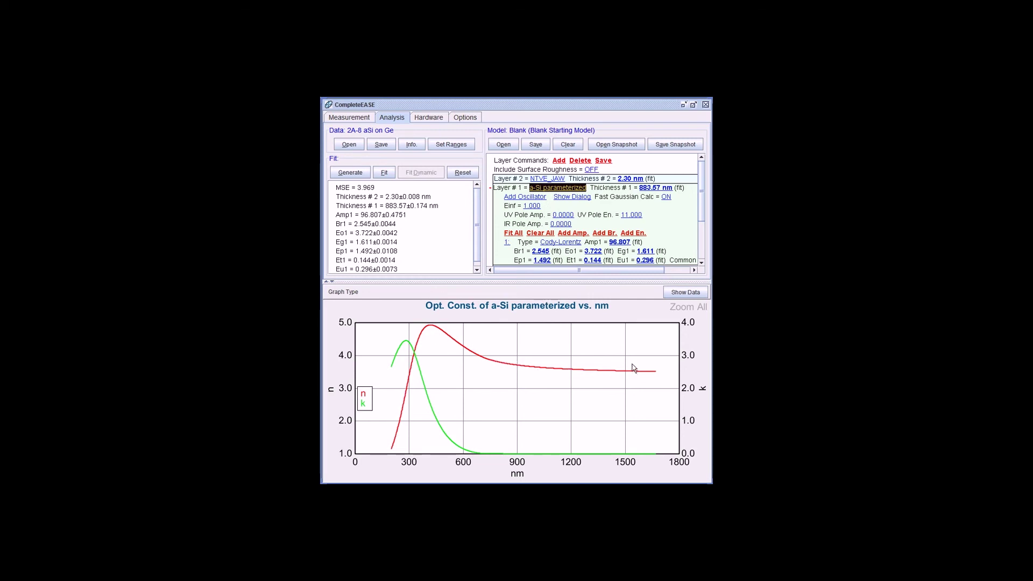
{"action": "scroll", "coordinate": [477, 264], "scroll_direction": "down", "scroll_amount": 1}
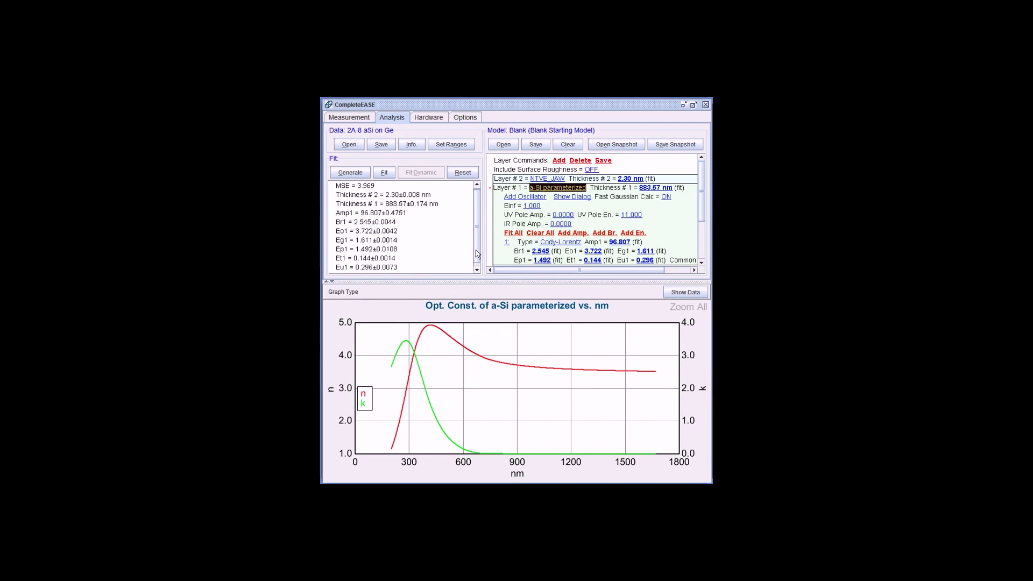